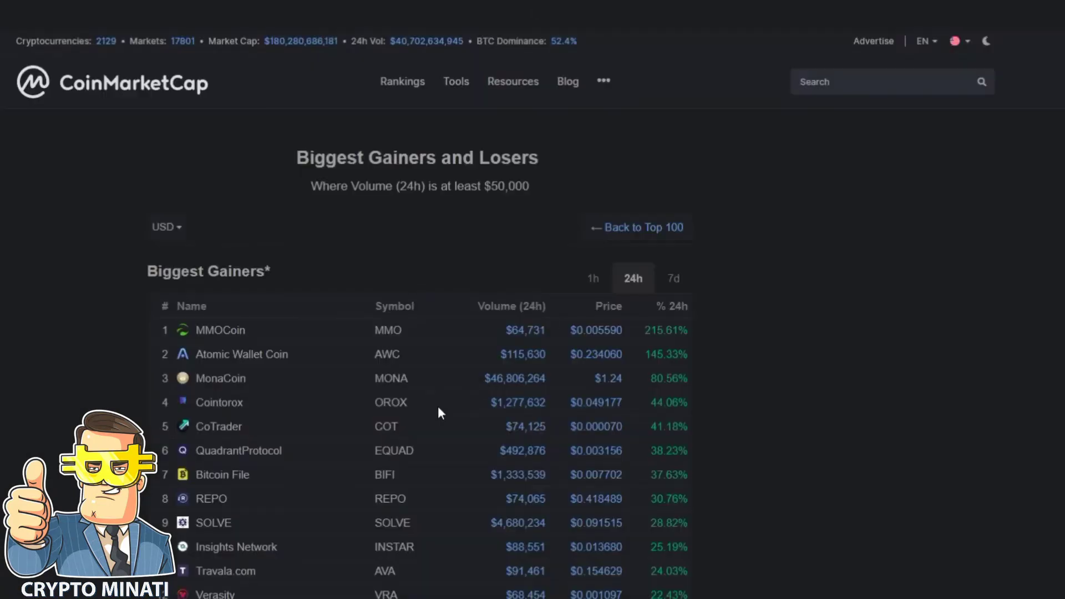
scroll(433, 424, down, 3)
scroll(424, 434, down, 3)
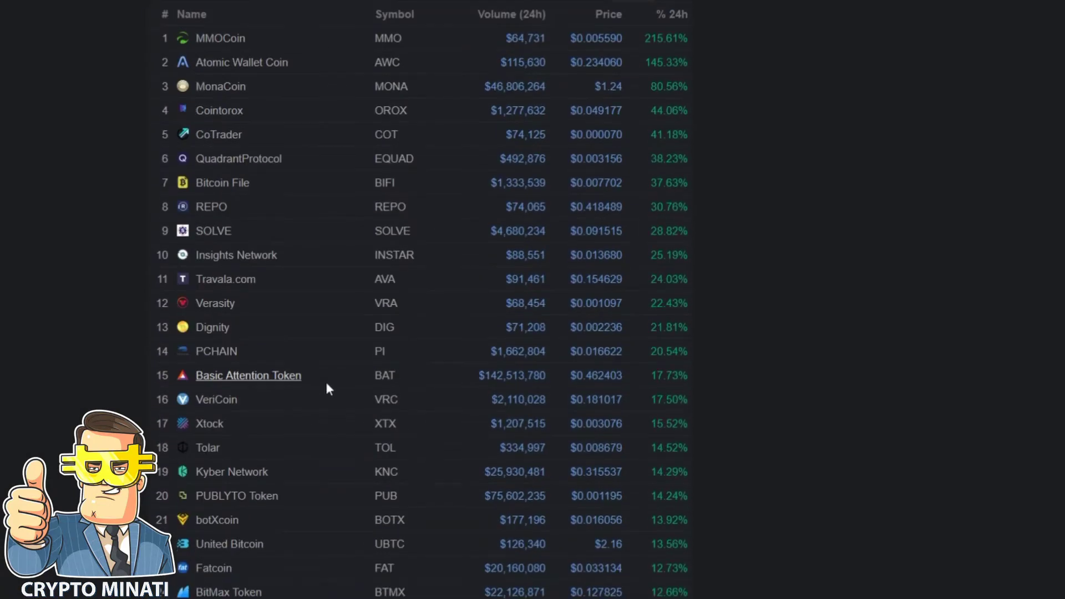
Highlight Basic Attention Token's volume, price and 17.73% daily gain in the gainers table
drag(373, 375, 428, 373)
drag(691, 375, 497, 383)
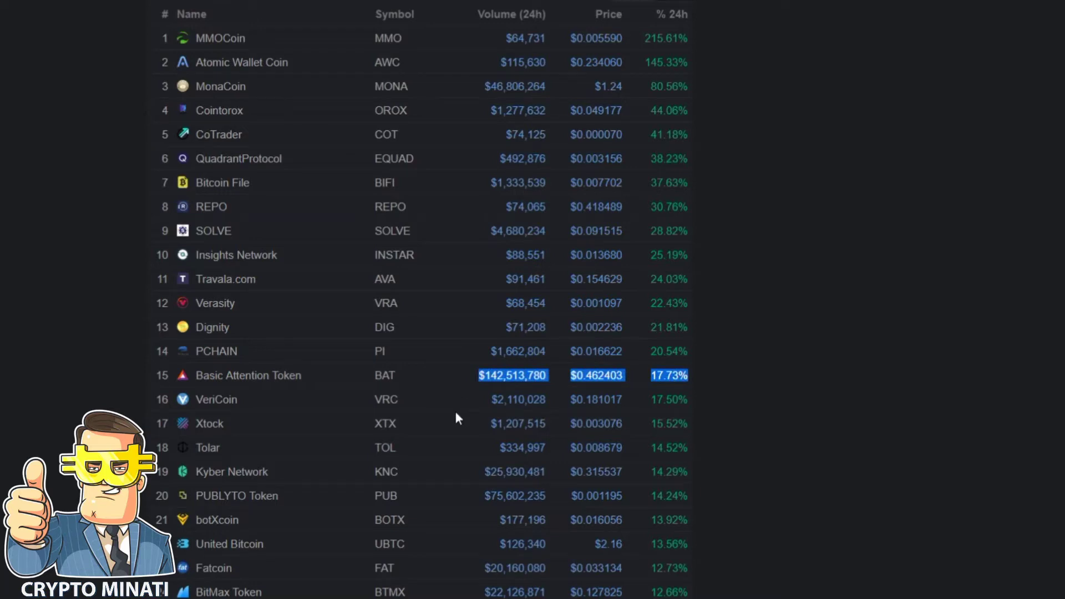
click(443, 370)
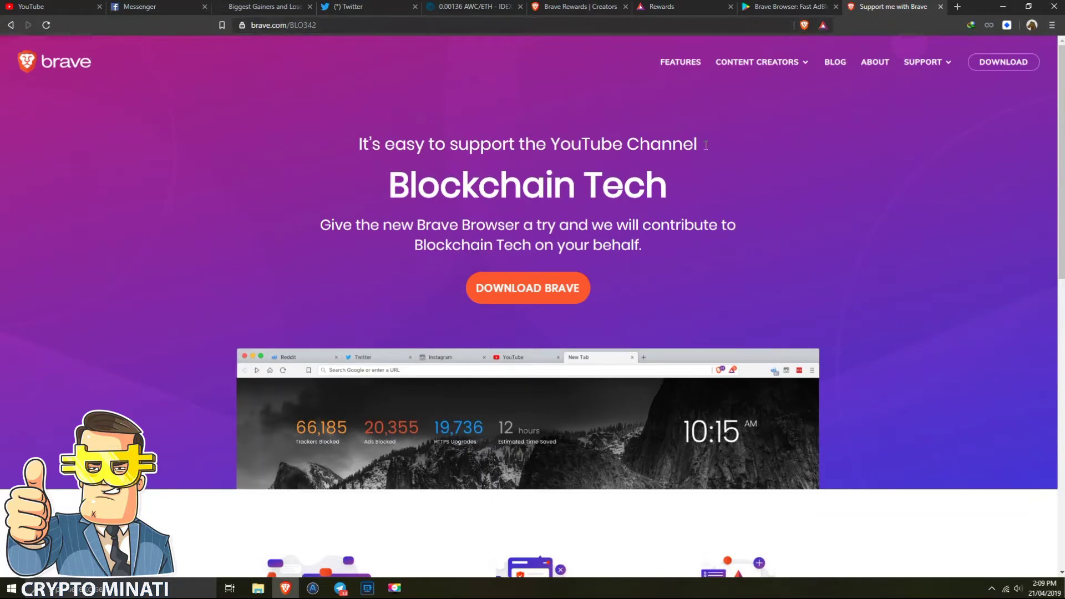
Highlight the 'Brave Browser: Fast AdBlocker' title on Google Play, then return to Rewards Creators
click(781, 10)
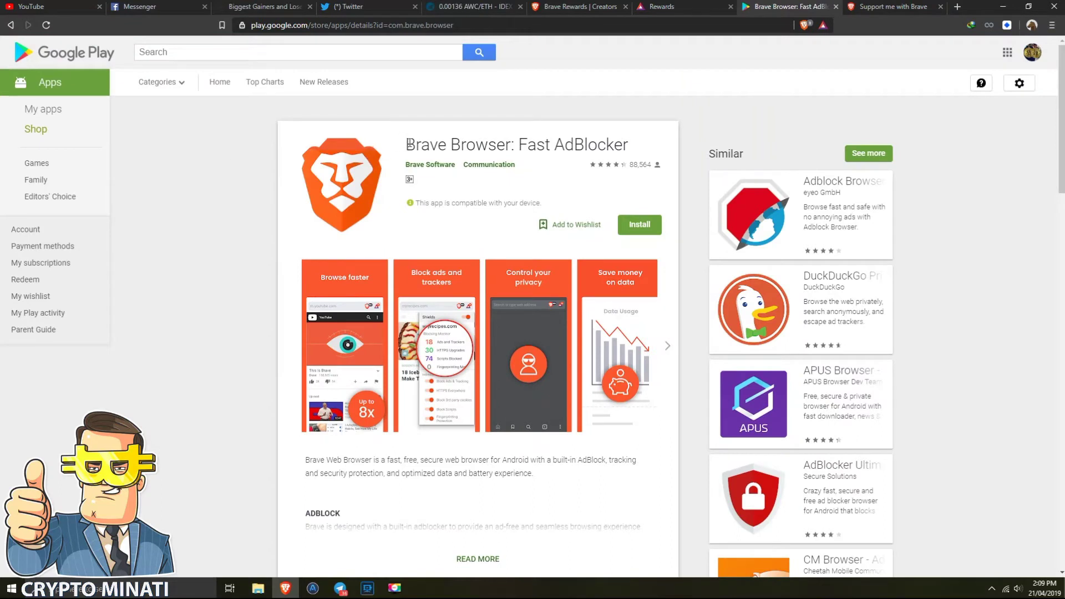
drag(406, 144, 512, 143)
click(533, 150)
drag(405, 144, 631, 145)
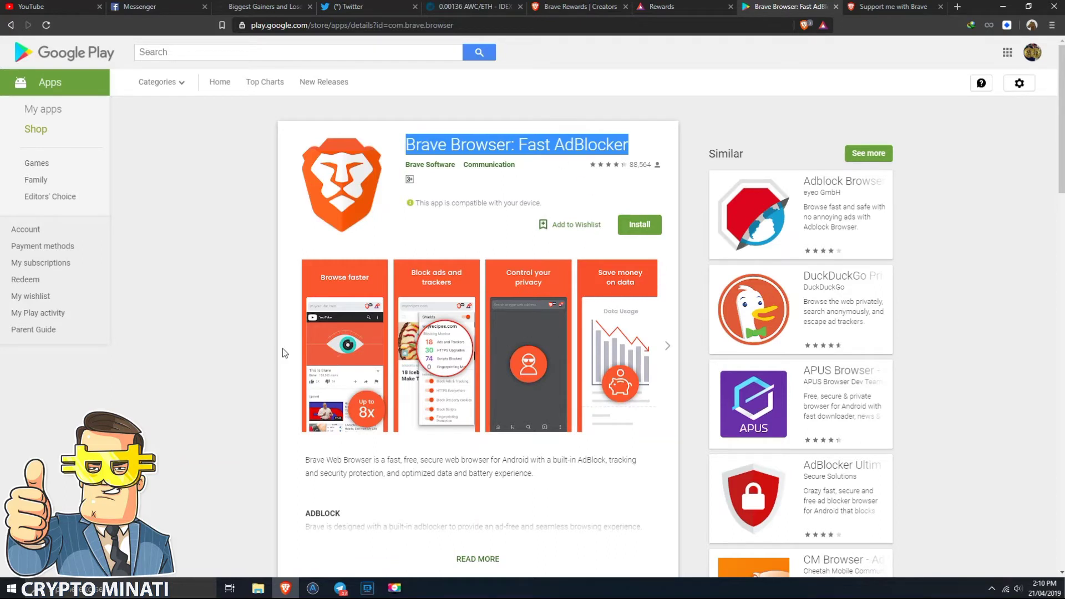
click(274, 394)
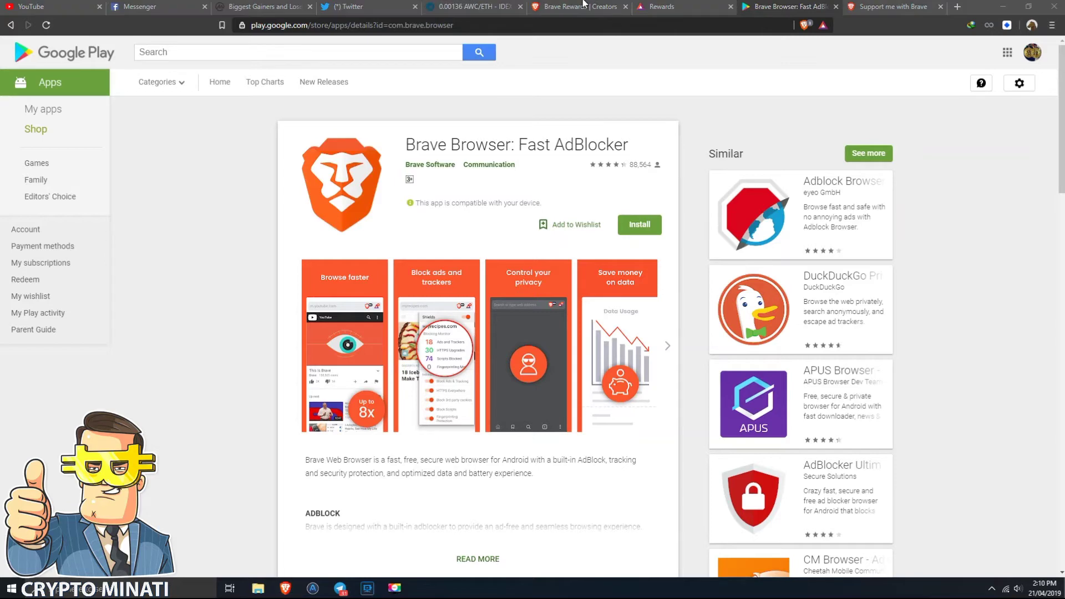
click(561, 7)
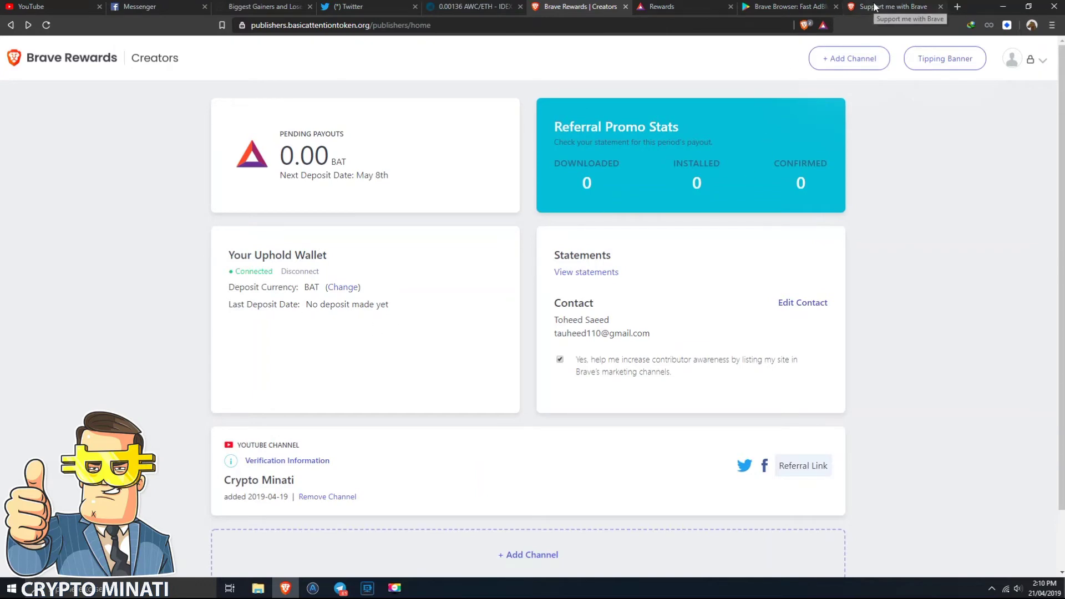
click(892, 7)
click(682, 7)
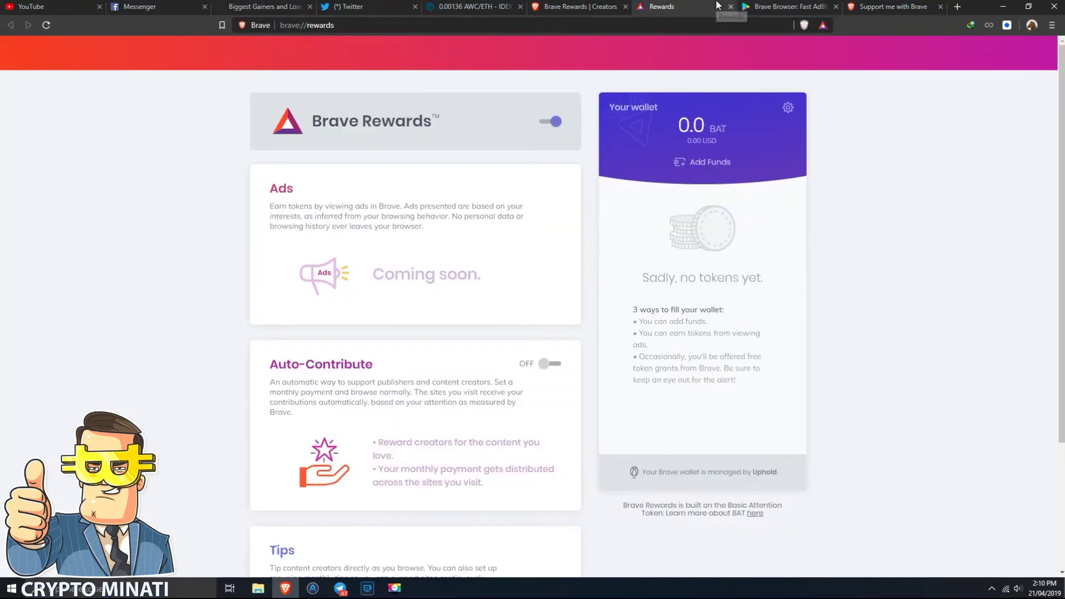
click(786, 7)
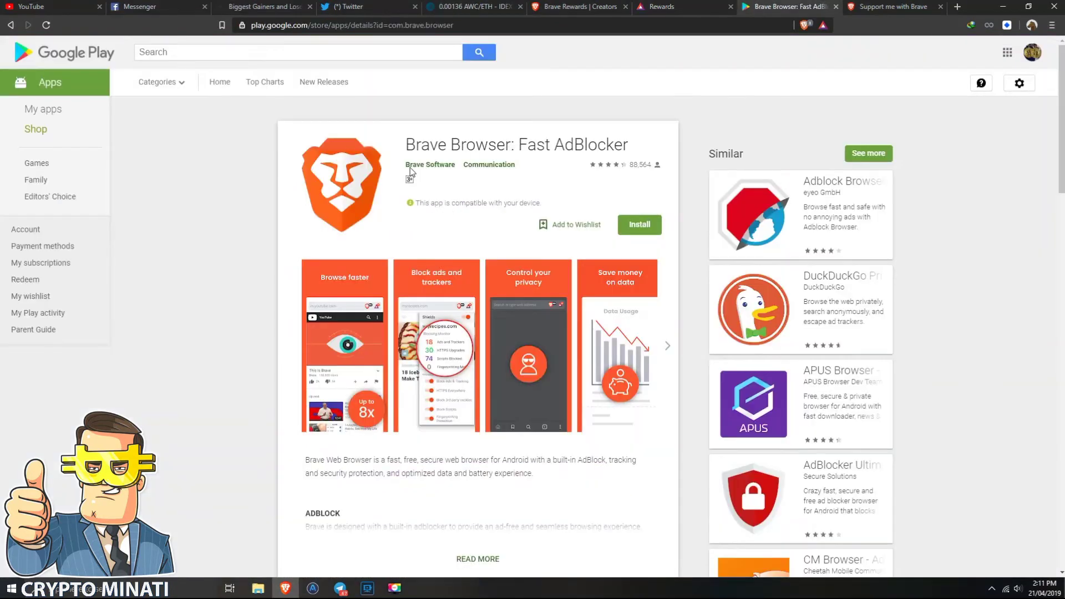
drag(406, 145, 627, 135)
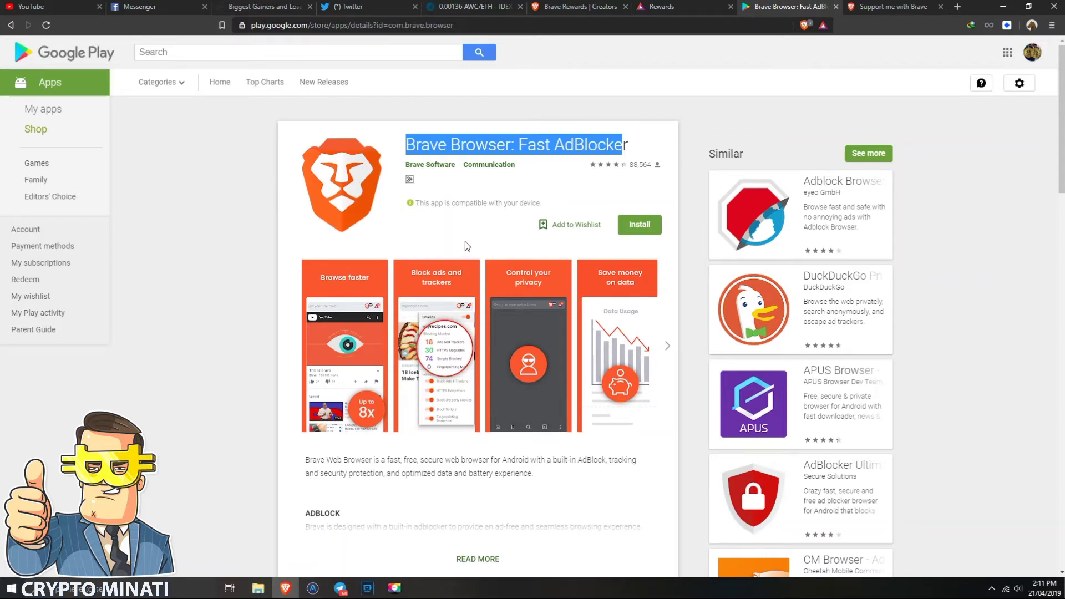
click(573, 7)
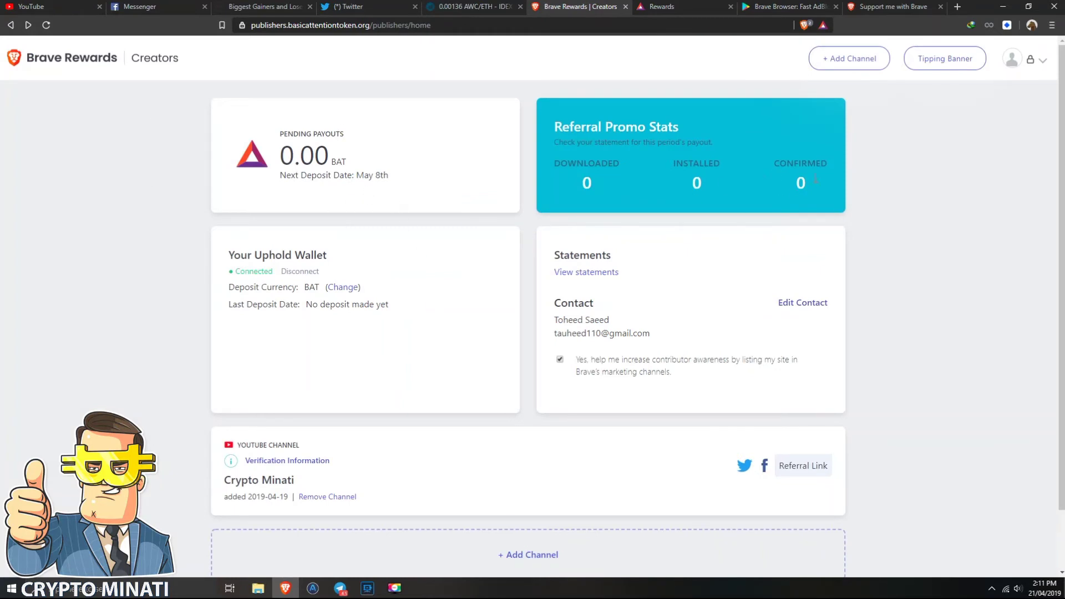
click(395, 588)
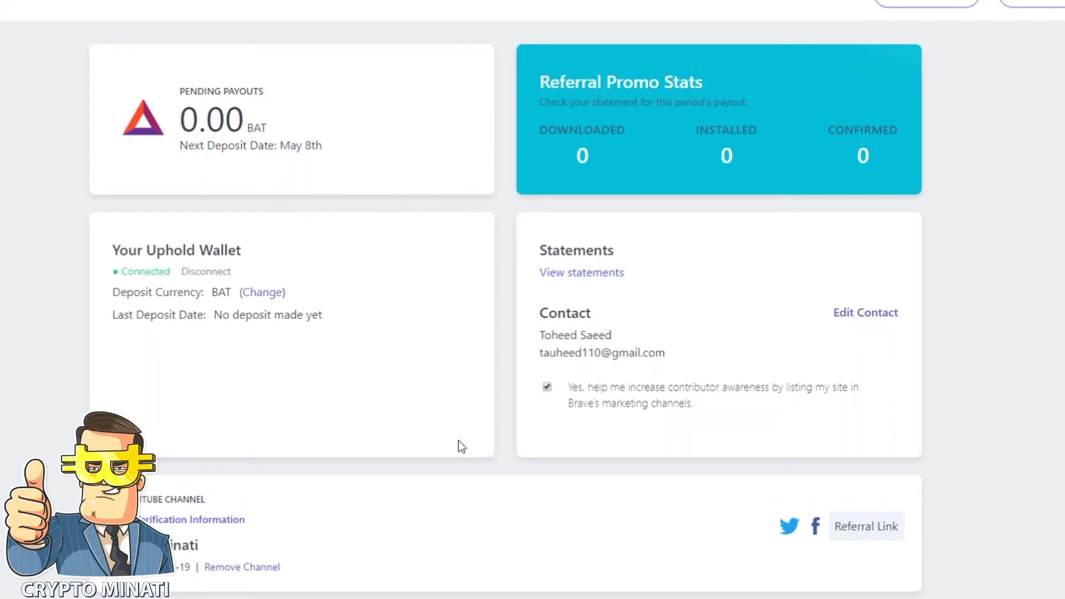
scroll(458, 440, down, 2)
drag(135, 424, 206, 425)
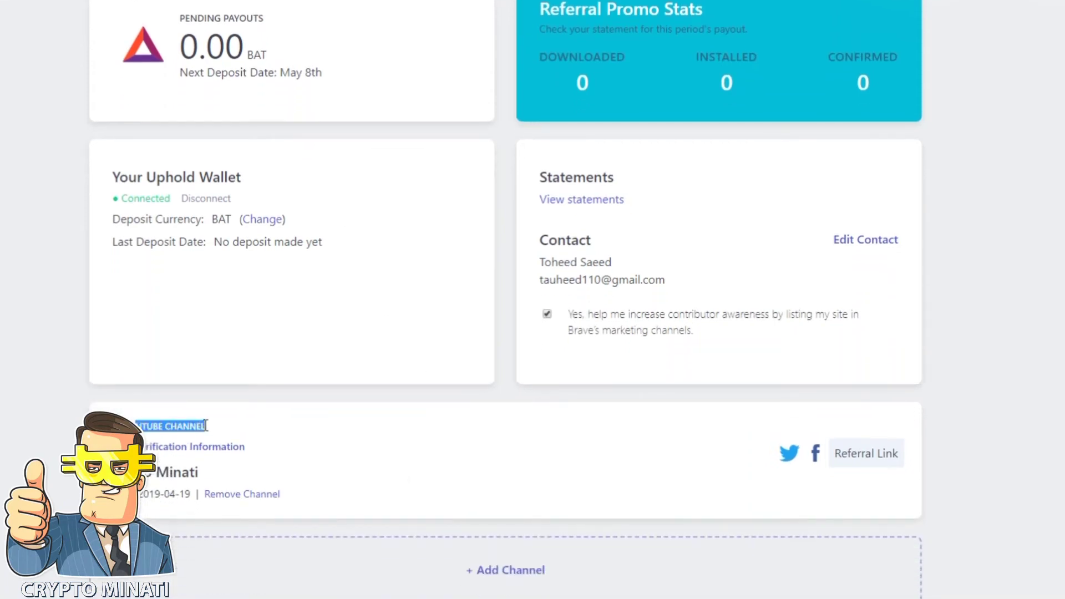
click(207, 425)
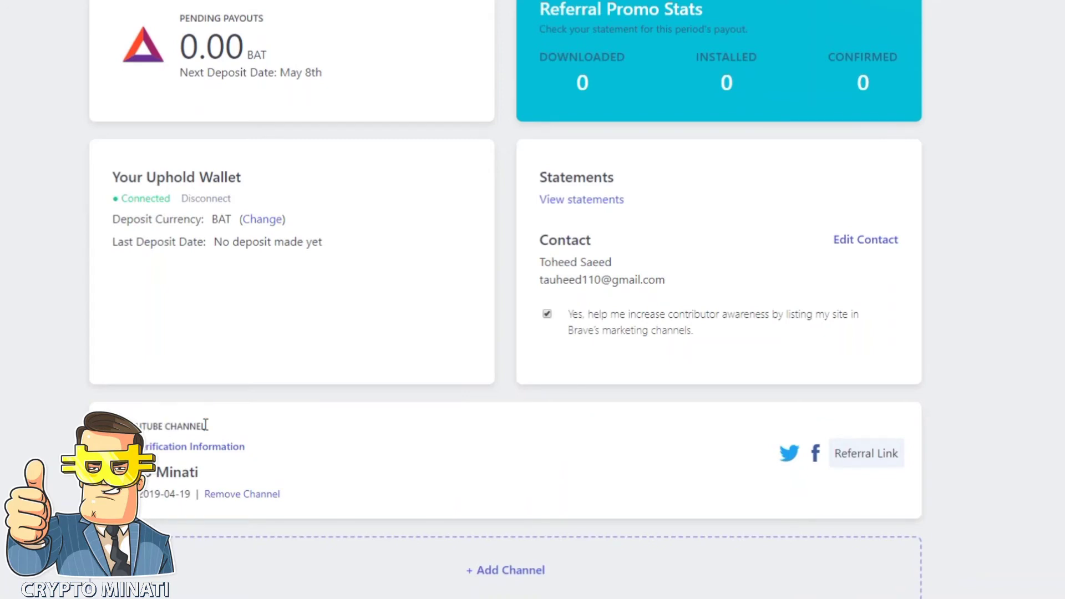
scroll(284, 491, up, 2)
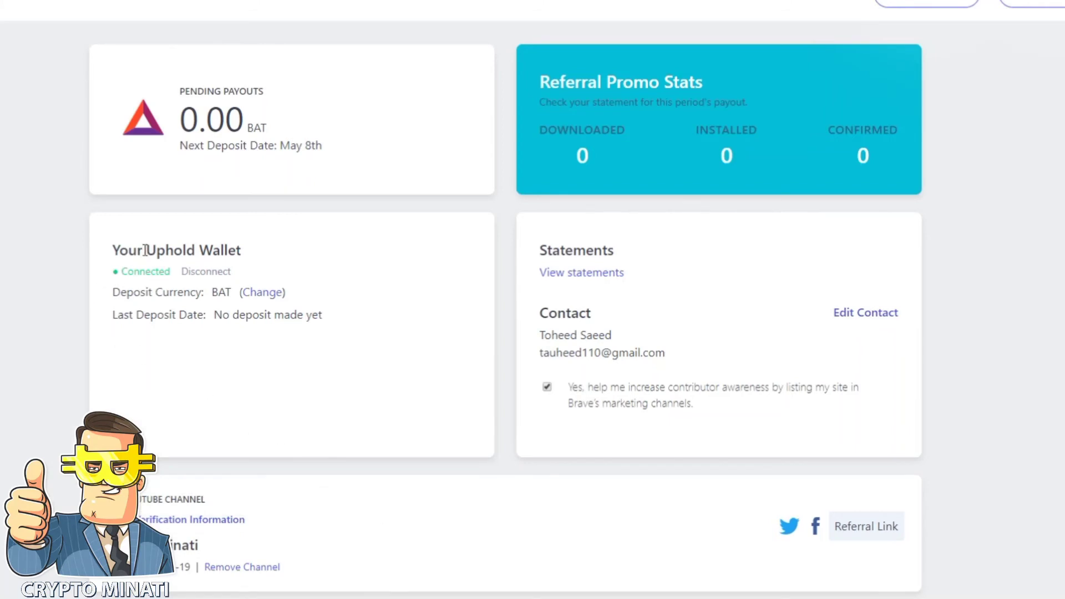
drag(146, 250, 241, 251)
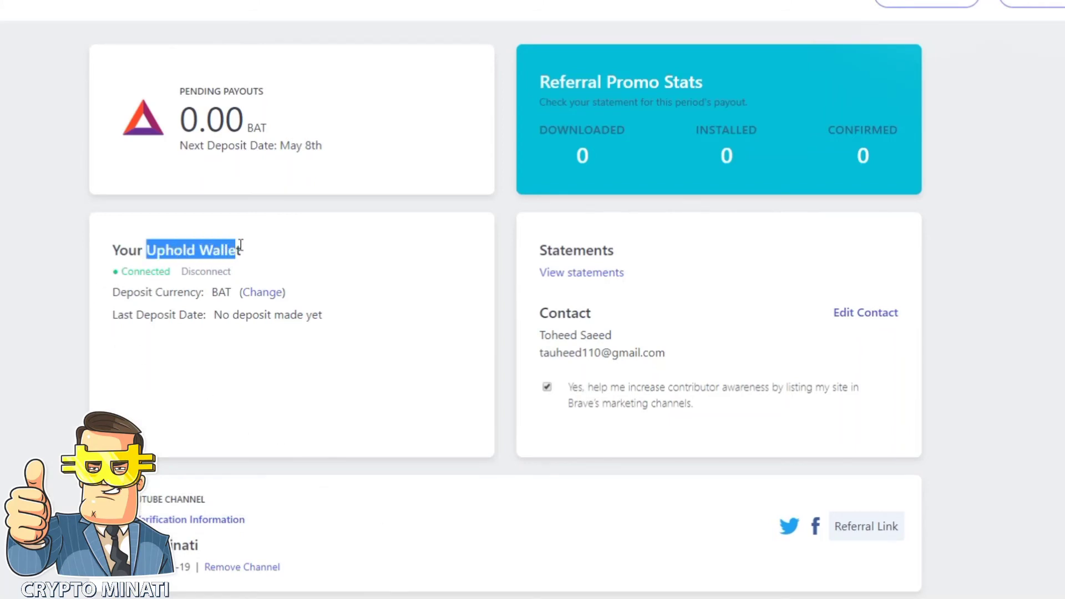
double_click(135, 271)
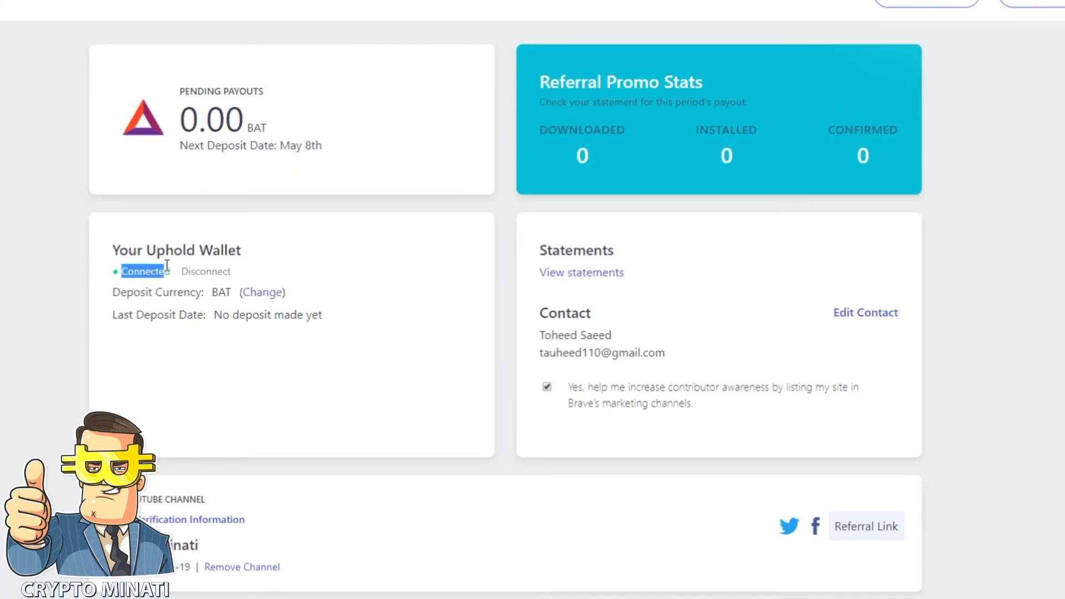
click(169, 332)
drag(123, 274, 171, 275)
click(187, 345)
scroll(382, 408, down, 2)
scroll(382, 408, down, 1)
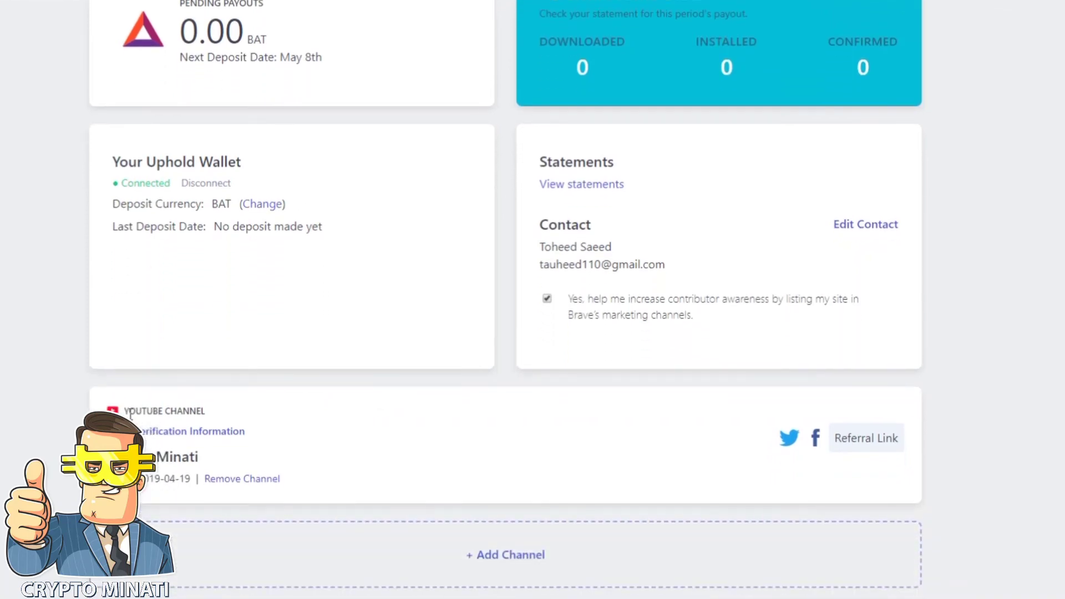
click(517, 552)
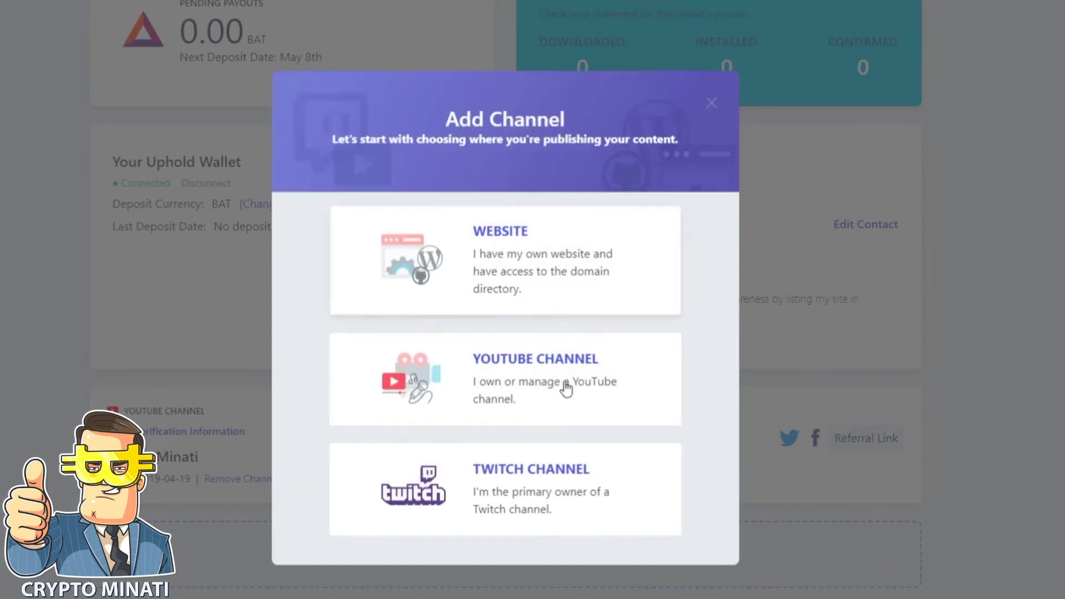